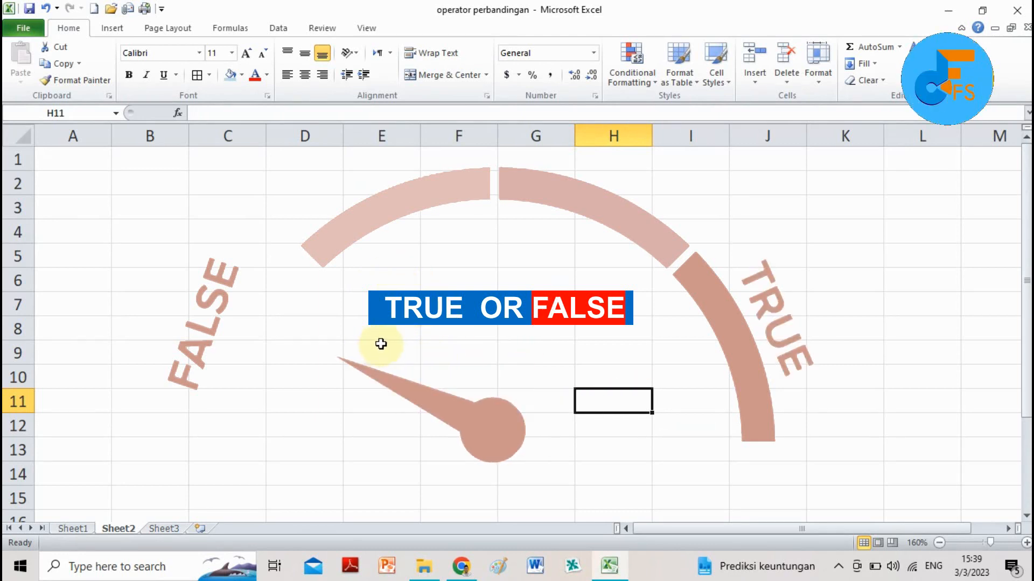
# Step: Switch to Sheet1 and examine the comparison types and their symbols in the table
pyautogui.click(75, 529)
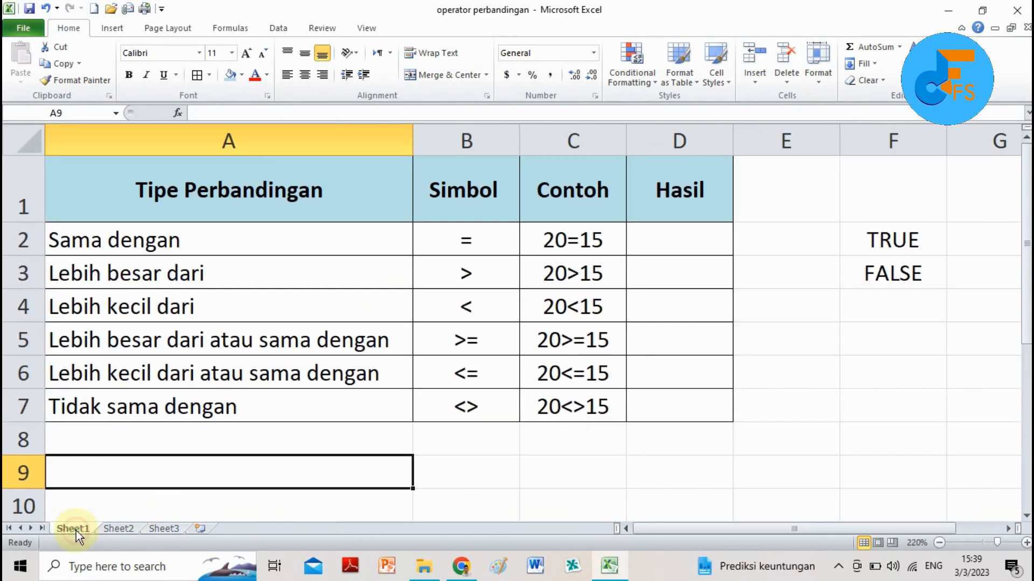
pyautogui.click(479, 444)
pyautogui.click(716, 438)
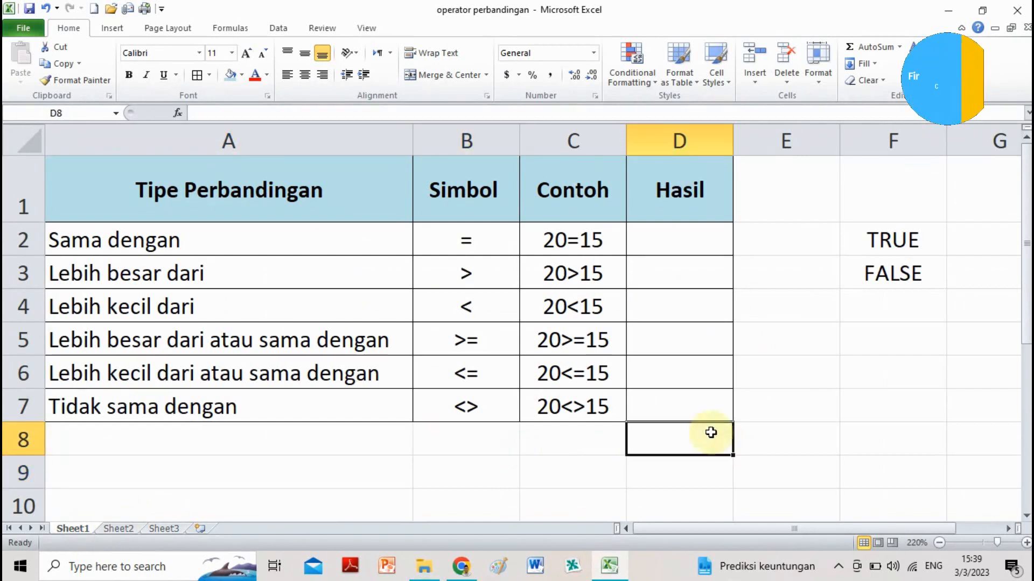
pyautogui.click(840, 362)
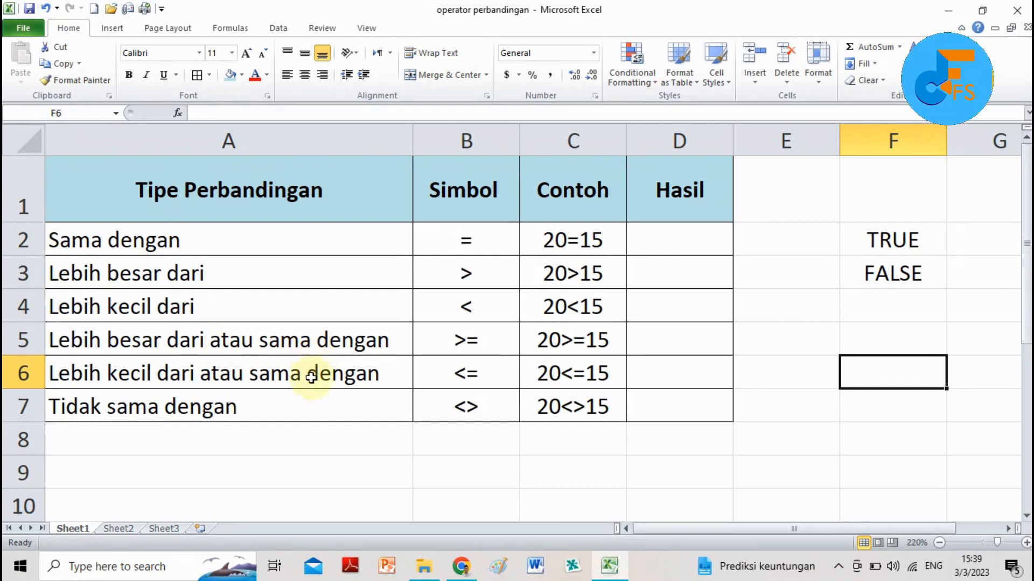
pyautogui.click(308, 412)
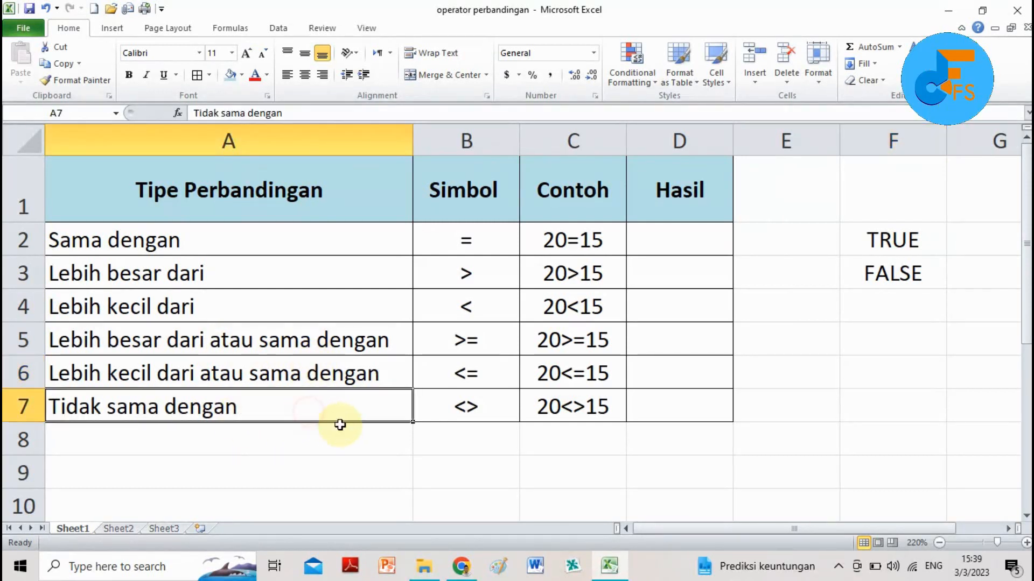
pyautogui.click(456, 238)
pyautogui.click(452, 269)
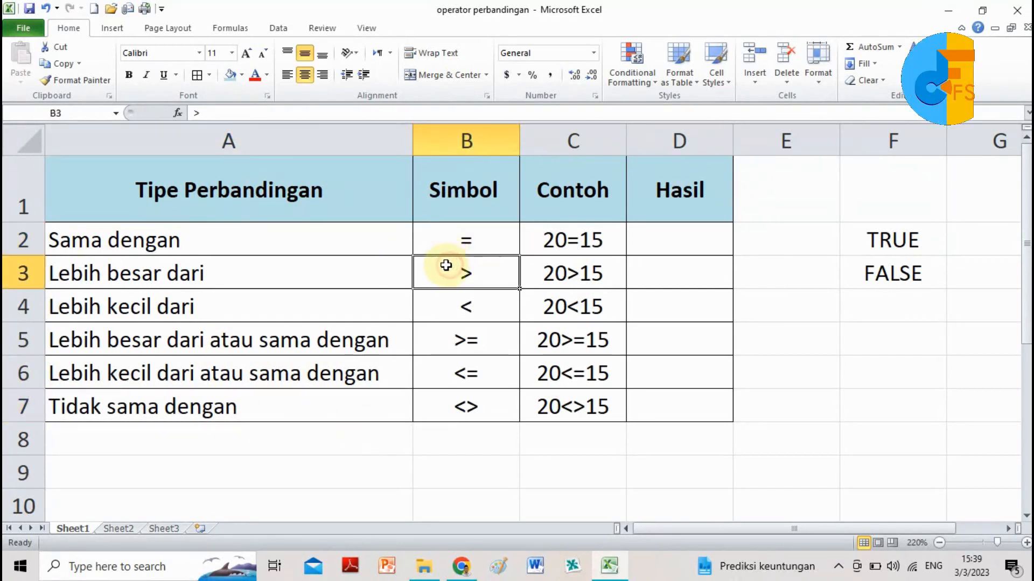
pyautogui.click(360, 246)
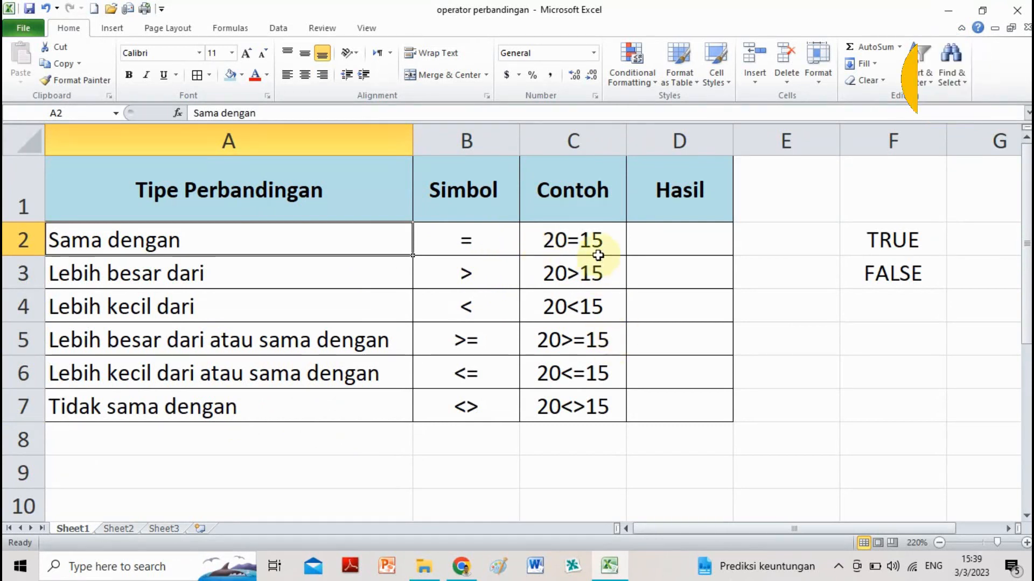
# Step: Examine the example comparisons in the Contoh column, from C2 down to C7
pyautogui.click(590, 238)
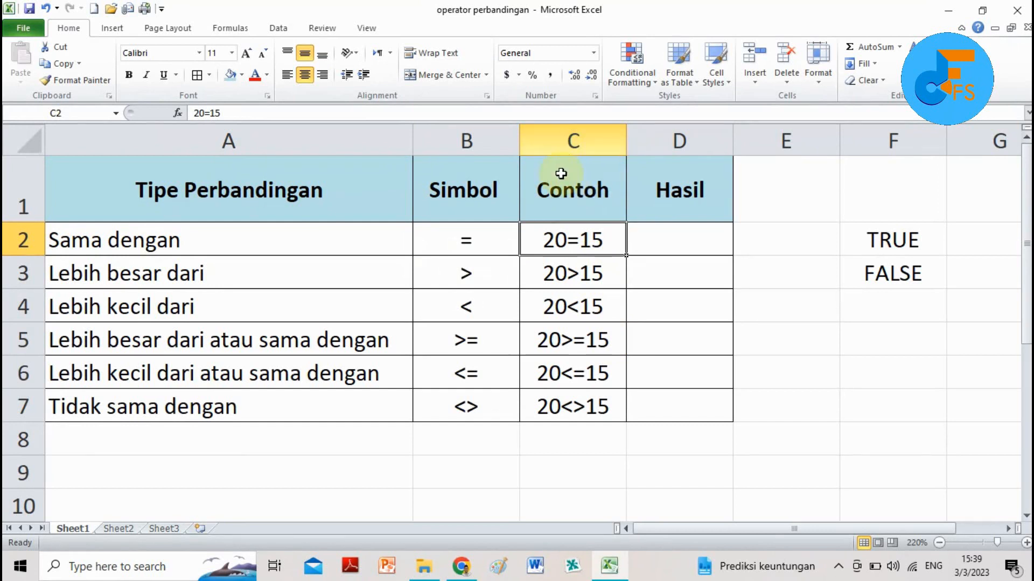
pyautogui.click(572, 141)
pyautogui.click(604, 238)
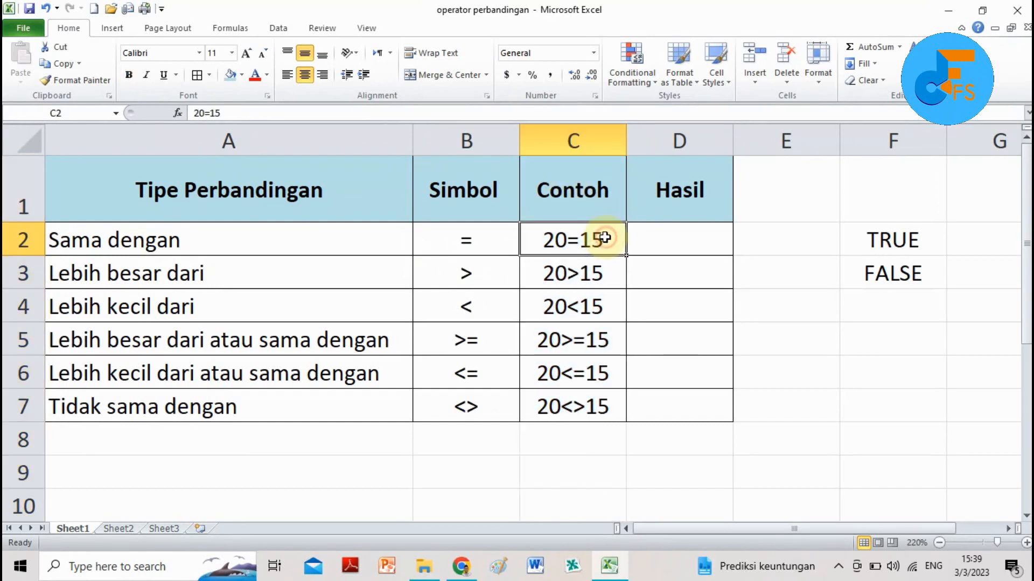
pyautogui.click(594, 272)
pyautogui.click(596, 304)
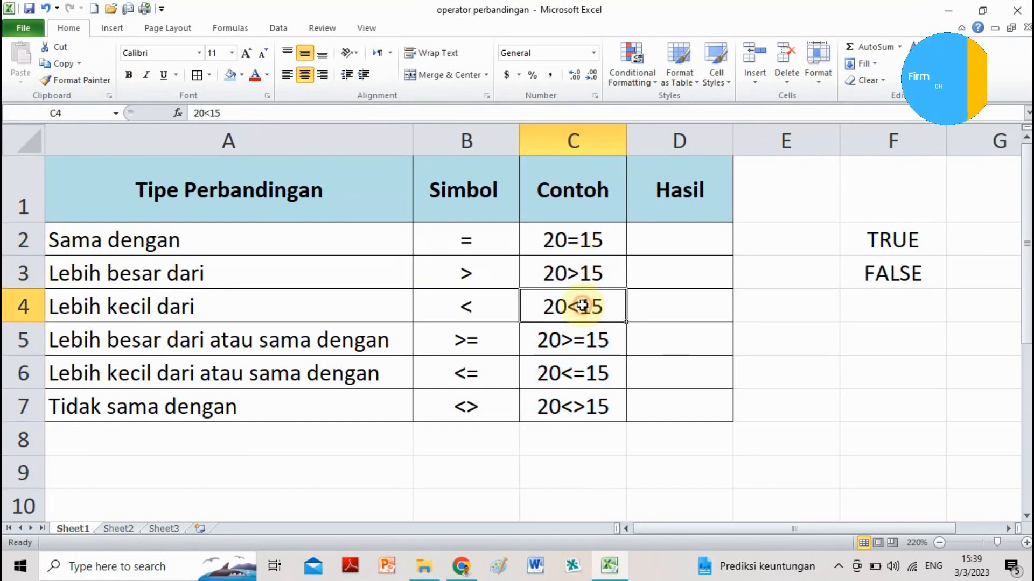
pyautogui.click(589, 339)
pyautogui.click(580, 376)
pyautogui.click(581, 395)
pyautogui.click(588, 237)
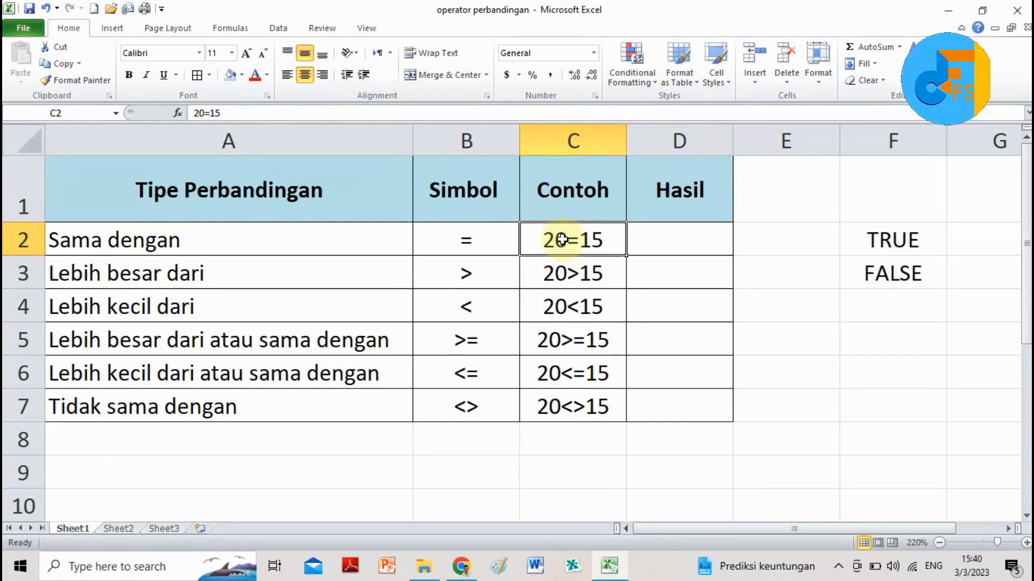
# Step: Compare the example in C2 and its Hasil cell with the possible outcomes listed in F2 and F3
pyautogui.scroll(2, 592, 247)
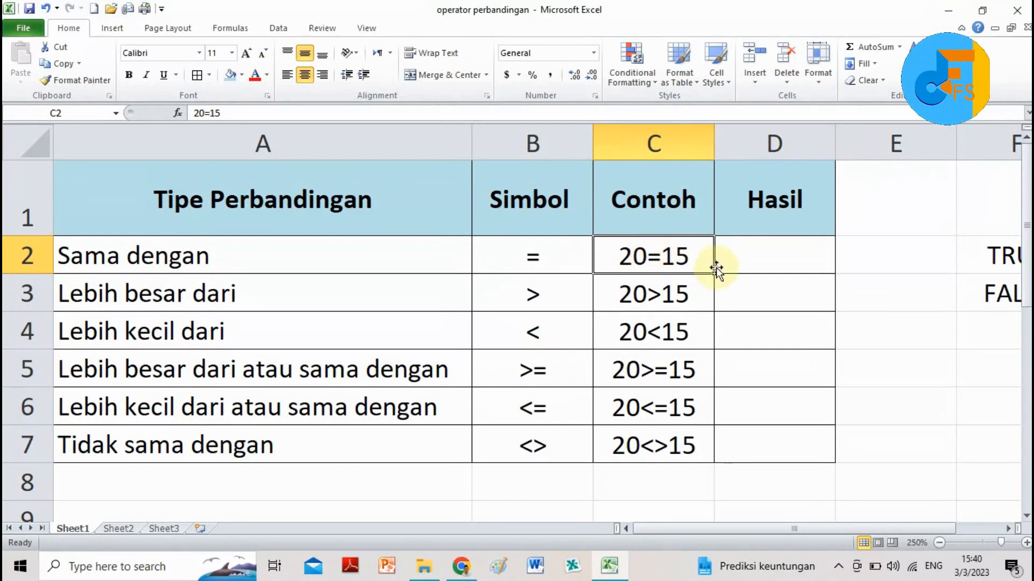
pyautogui.click(754, 263)
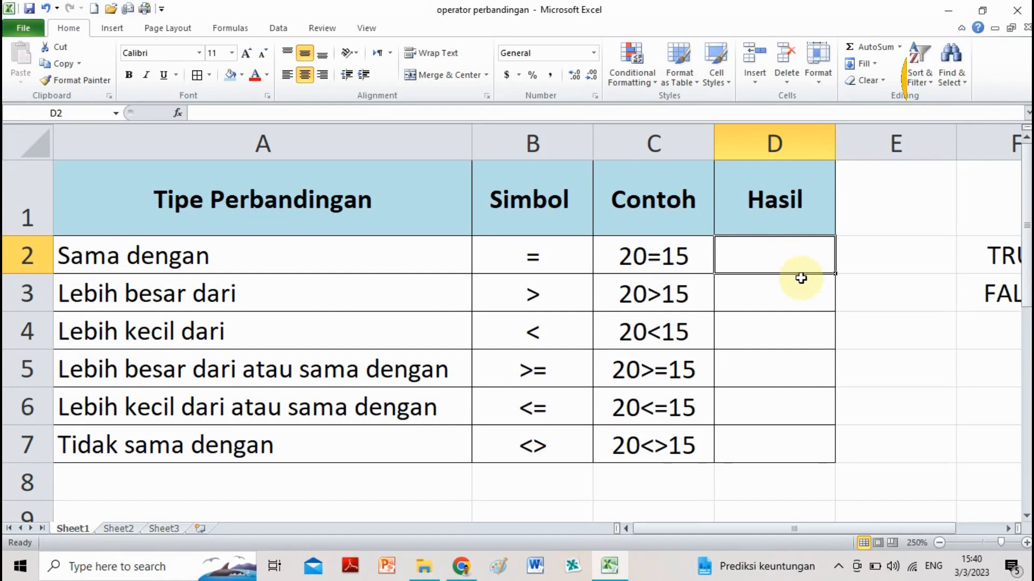
pyautogui.click(1012, 529)
pyautogui.click(590, 259)
pyautogui.click(622, 302)
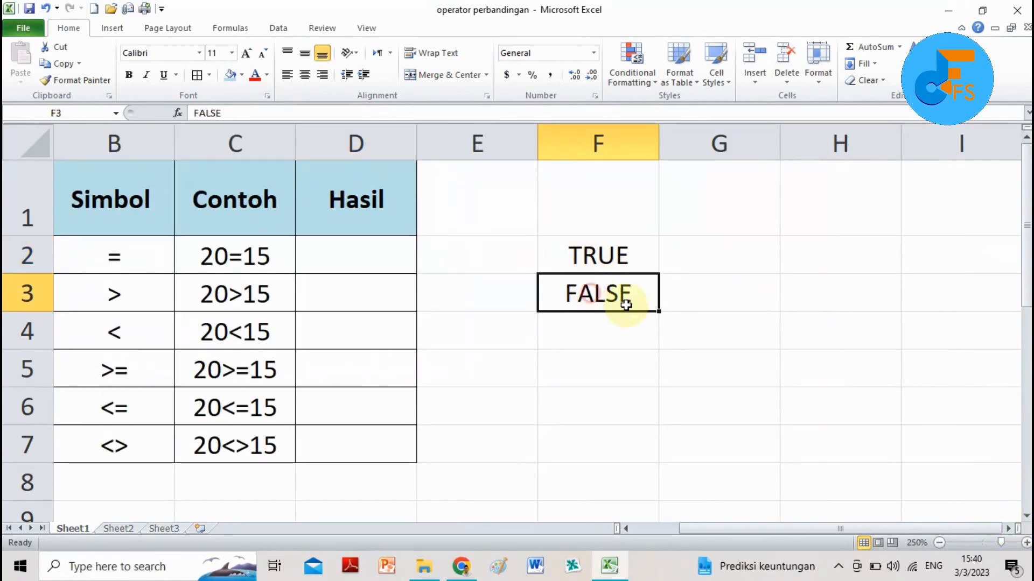
pyautogui.scroll(-1, 631, 386)
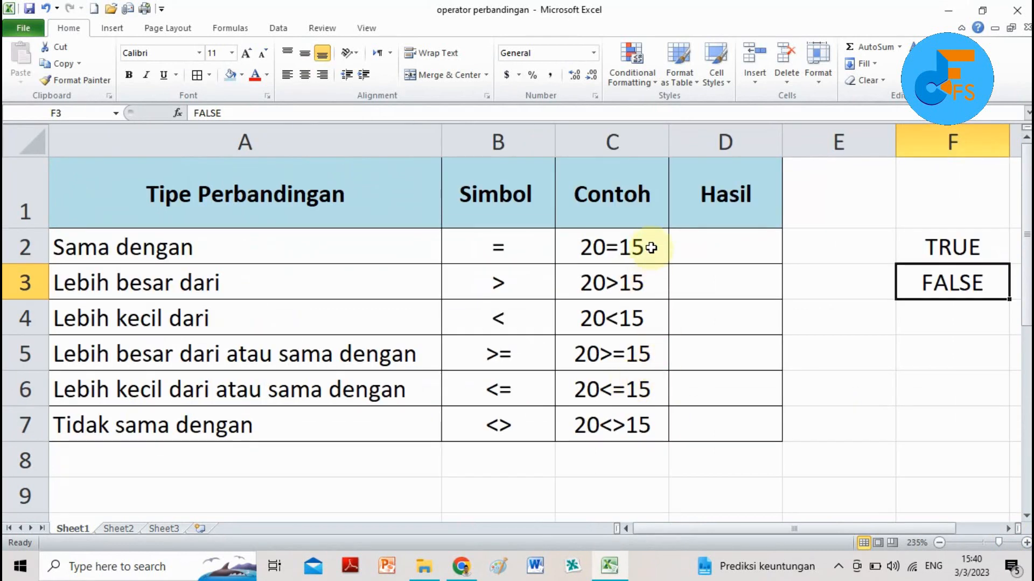
pyautogui.click(623, 245)
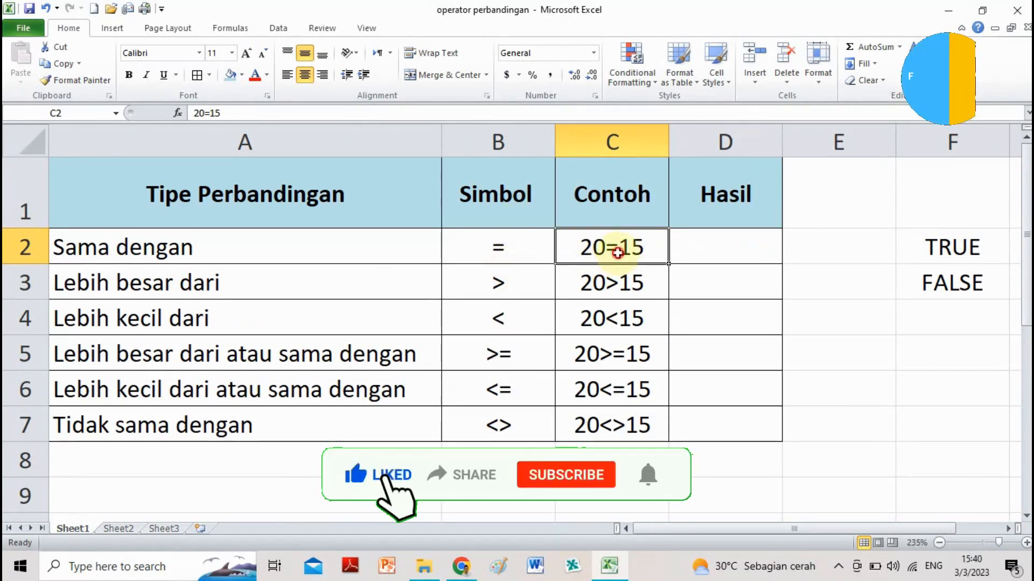
pyautogui.click(916, 286)
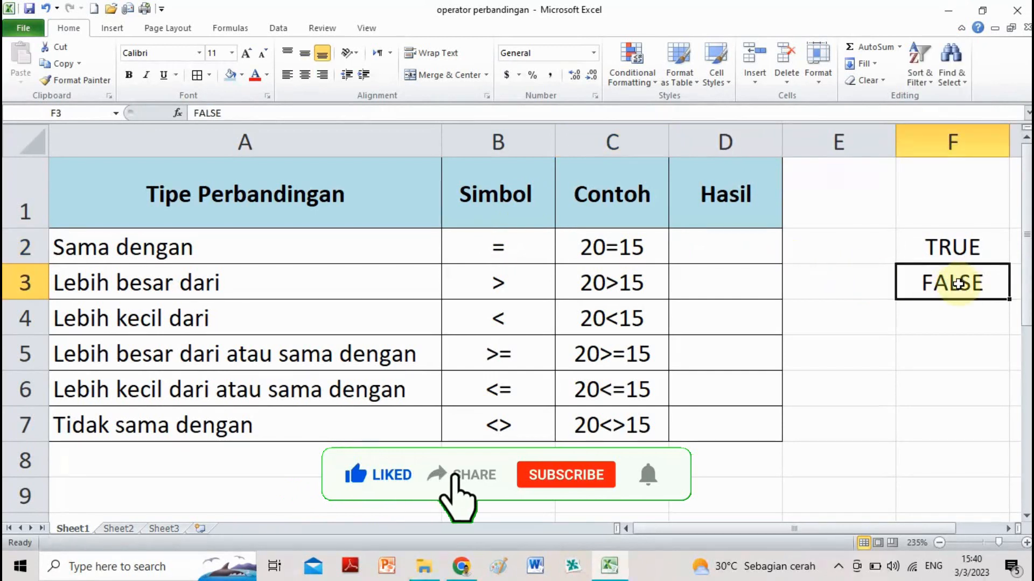
pyautogui.click(722, 239)
pyautogui.click(651, 242)
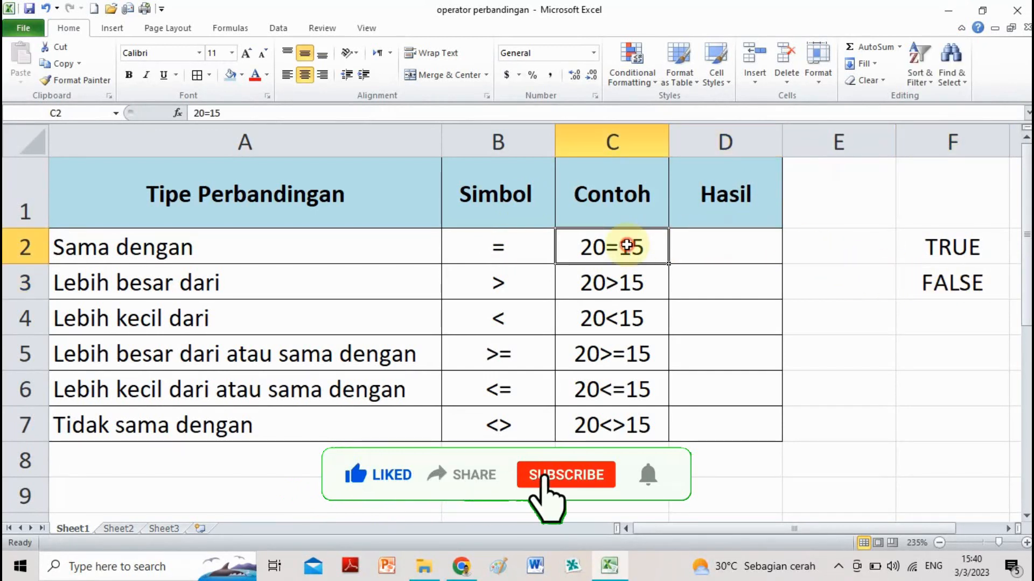
# Step: Enter the equality comparison formula =20=15 in cell D2 and check its result
pyautogui.click(710, 246)
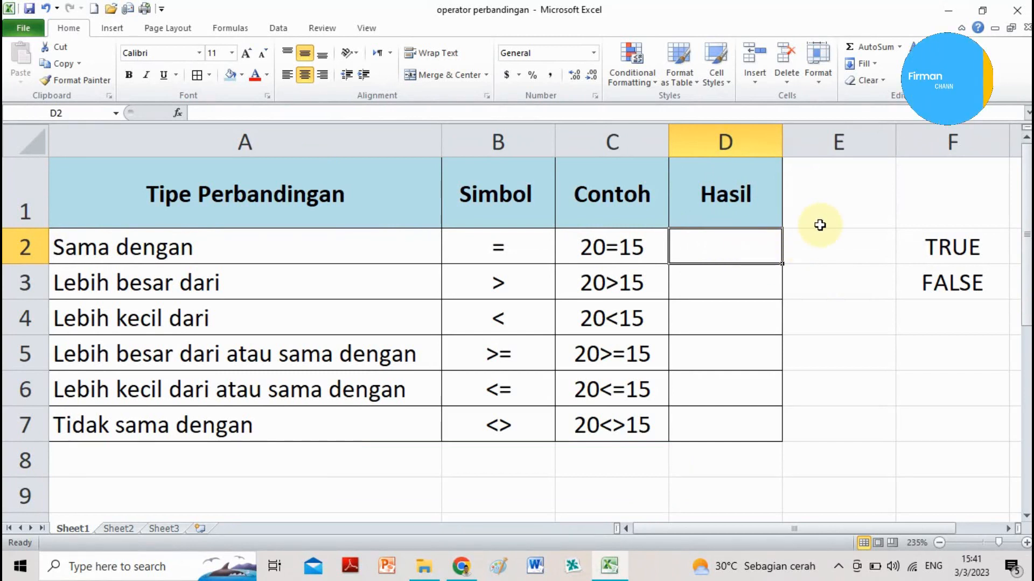
pyautogui.write('=20')
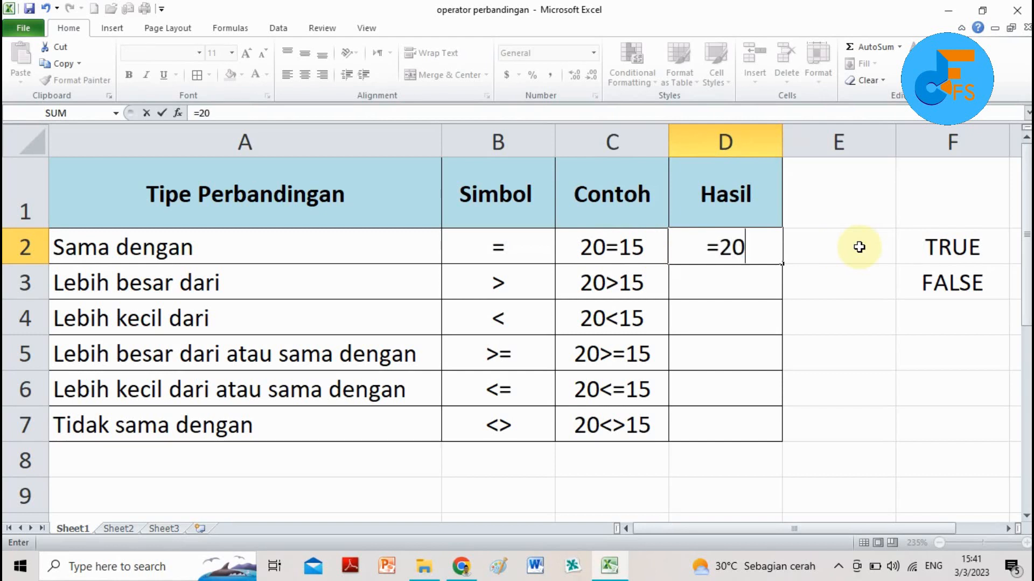
pyautogui.write('=15')
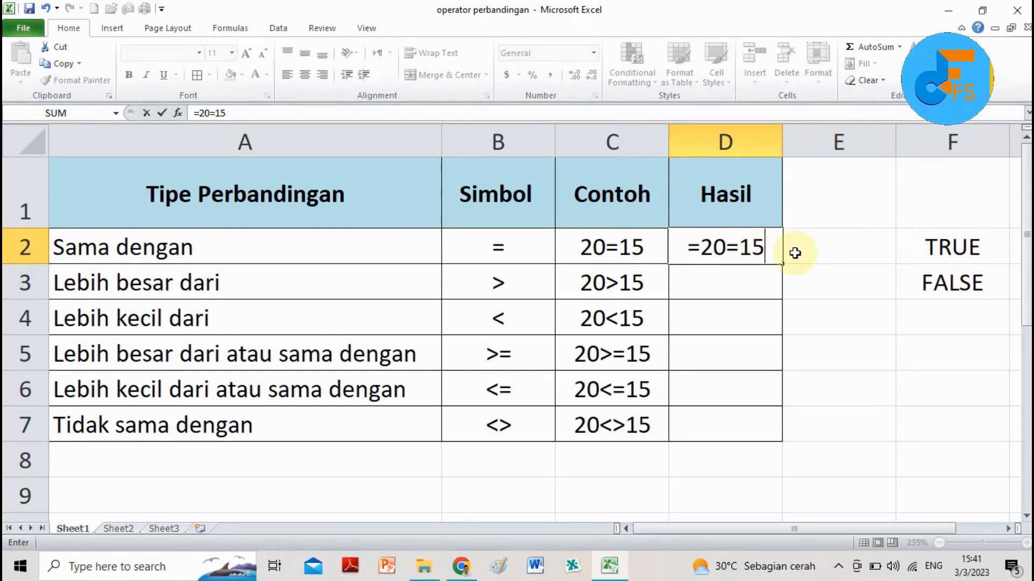
pyautogui.press('Return')
pyautogui.click(737, 247)
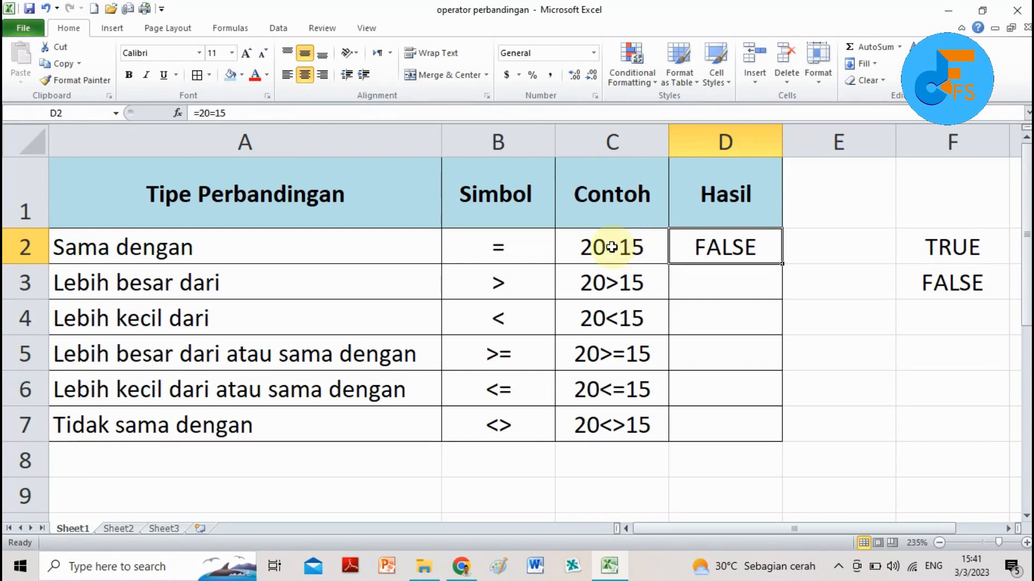
# Step: Enter the greater-than comparison formula =20>15 in cell D3 and check its result
pyautogui.click(696, 286)
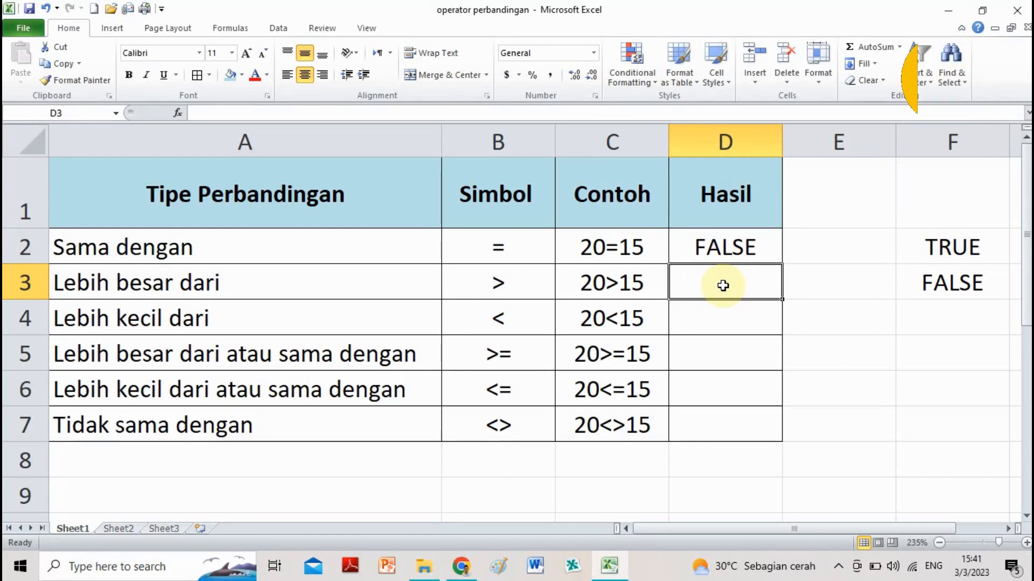
pyautogui.write('=20>15')
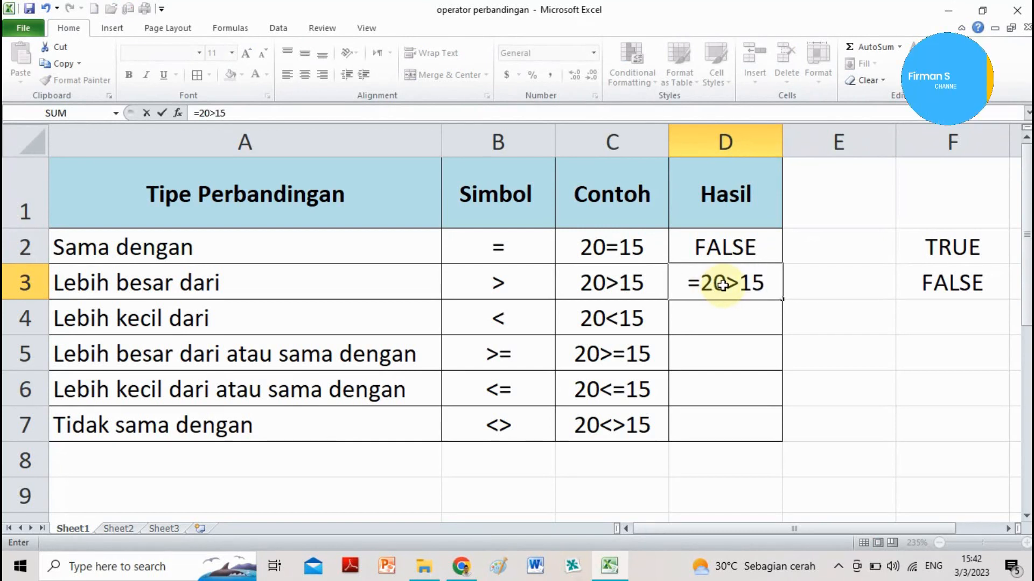
pyautogui.press('Return')
pyautogui.click(721, 282)
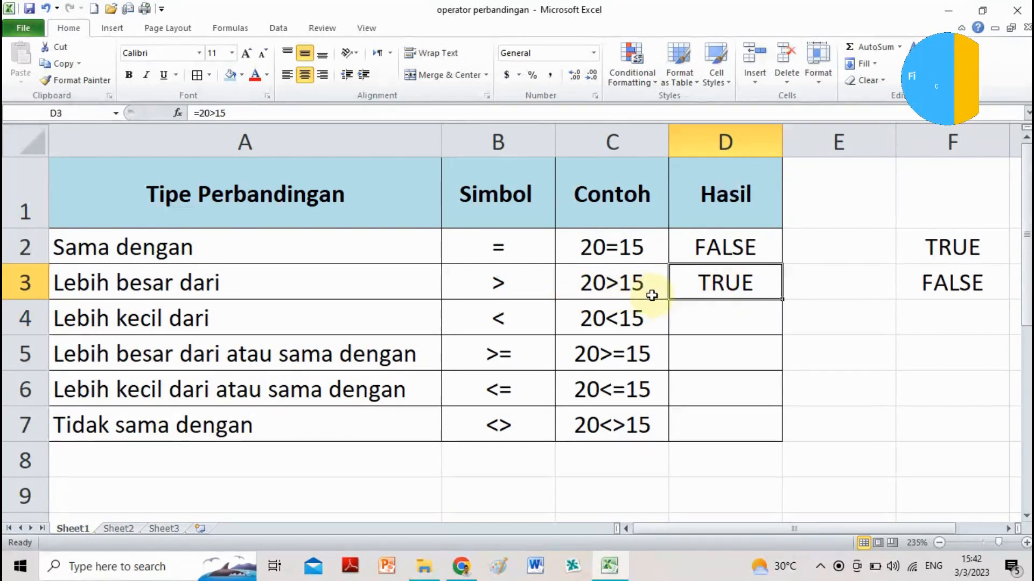
# Step: Enter the less-than comparison formula =20<15 in cell D4 of the Hasil column
pyautogui.click(703, 317)
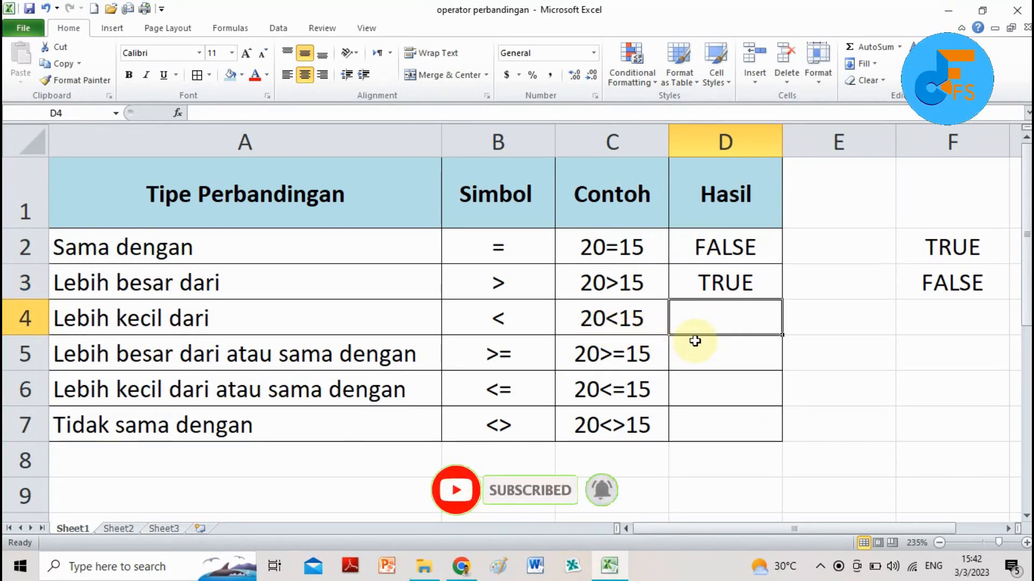
pyautogui.write('=20')
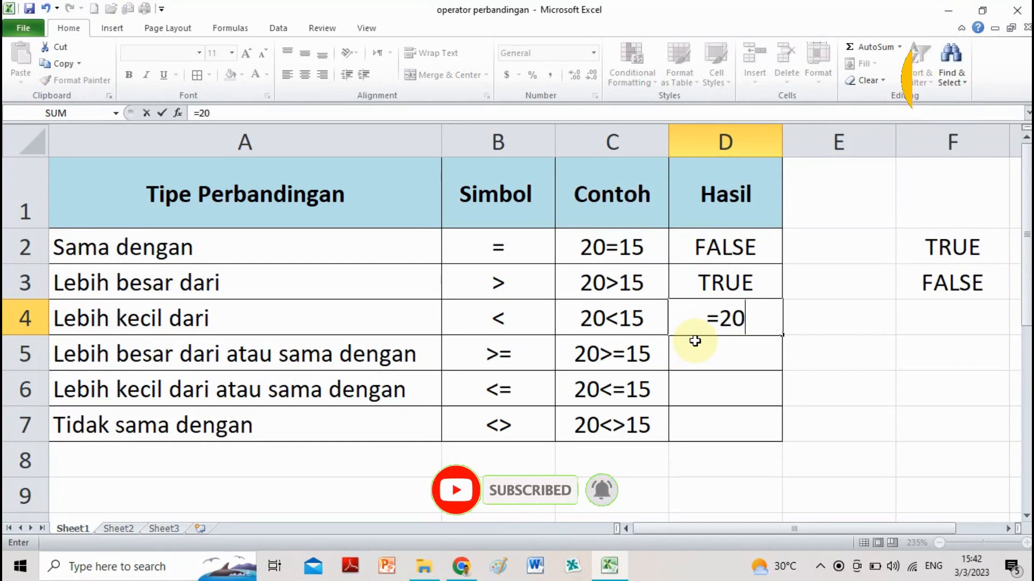
pyautogui.write('<15')
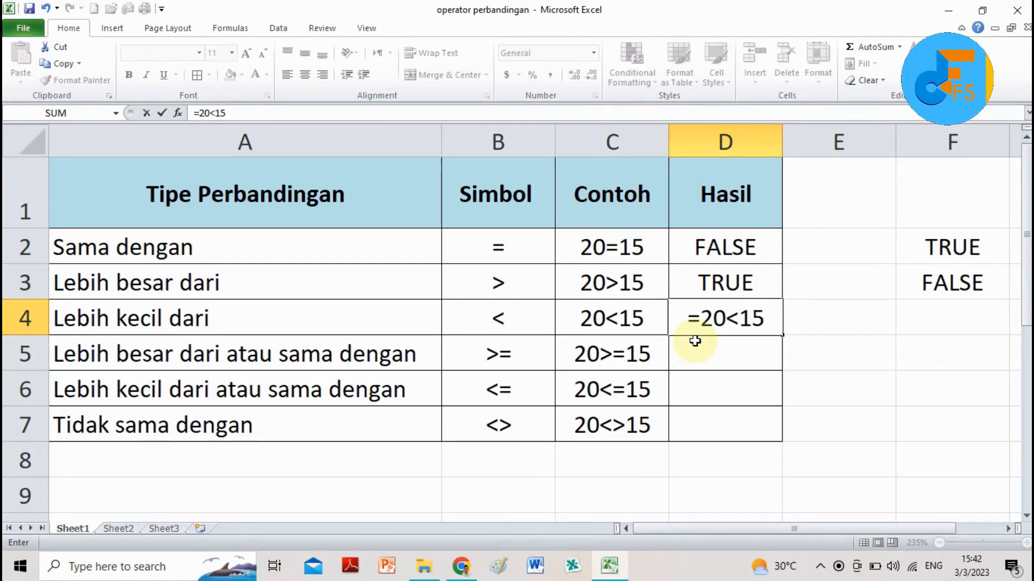
pyautogui.press('Return')
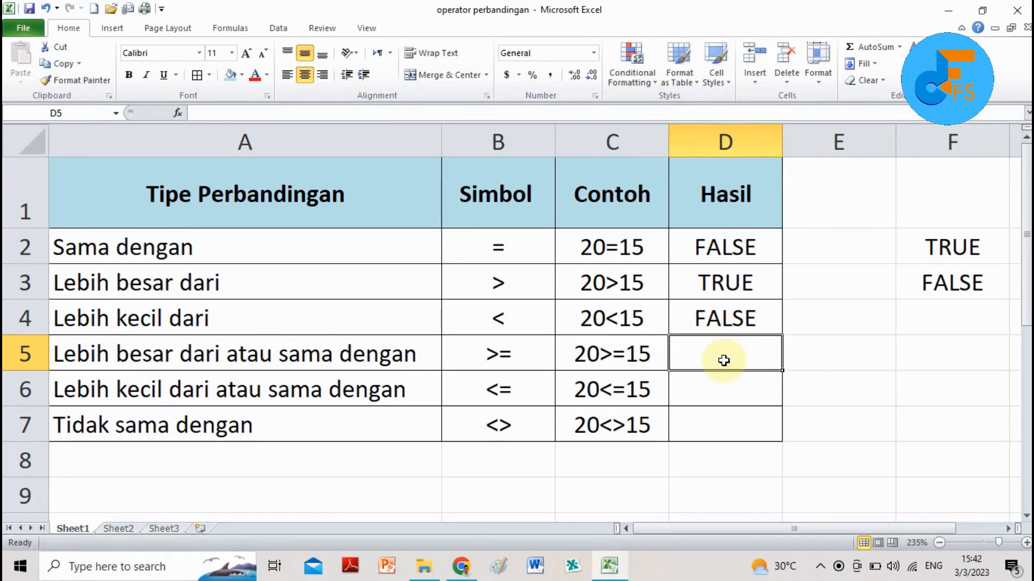
# Step: Enter the formulas =20>=15 in cell D5 and =20<=15 in cell D6
pyautogui.write('=20')
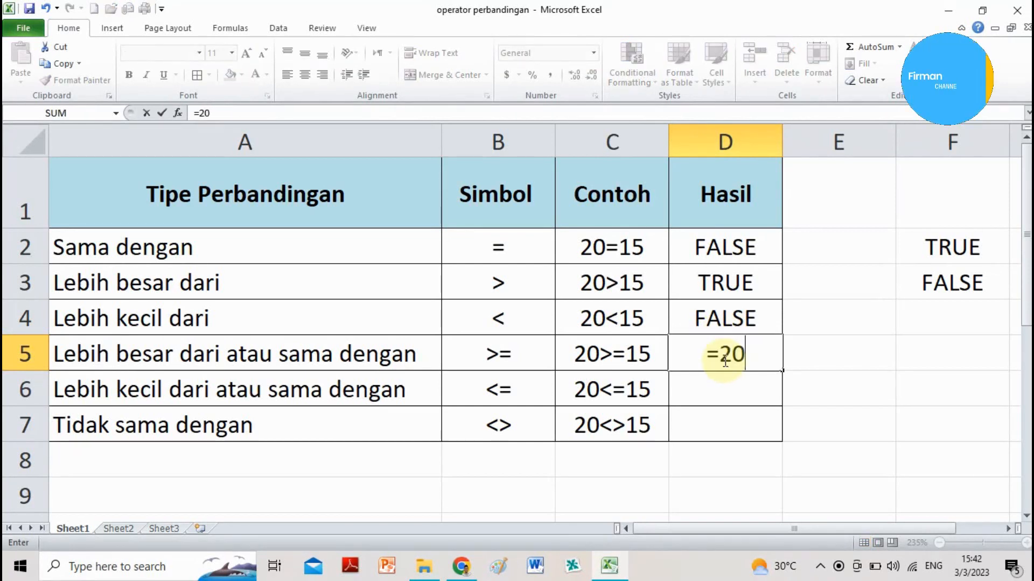
pyautogui.write('>=15')
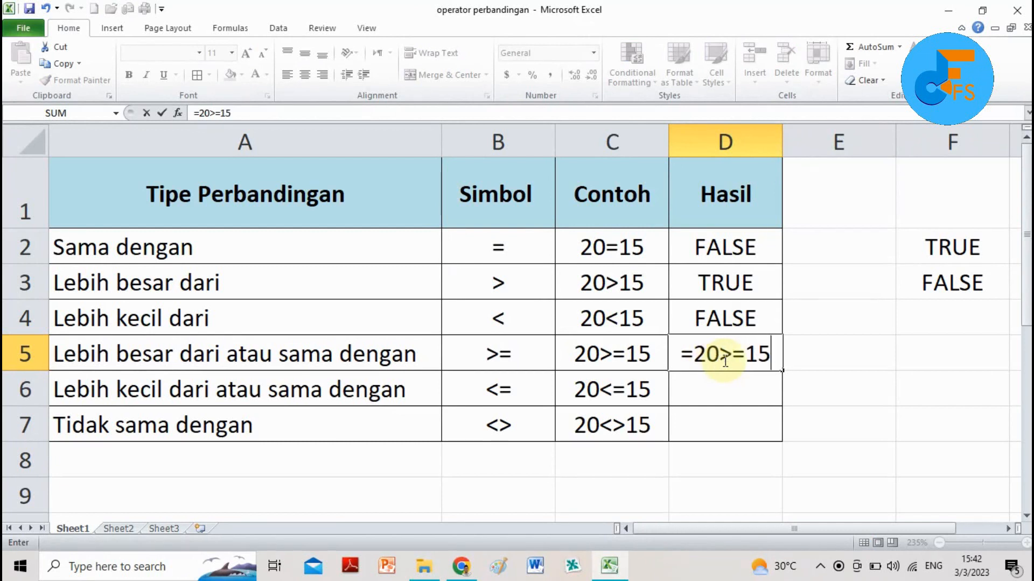
pyautogui.press('Return')
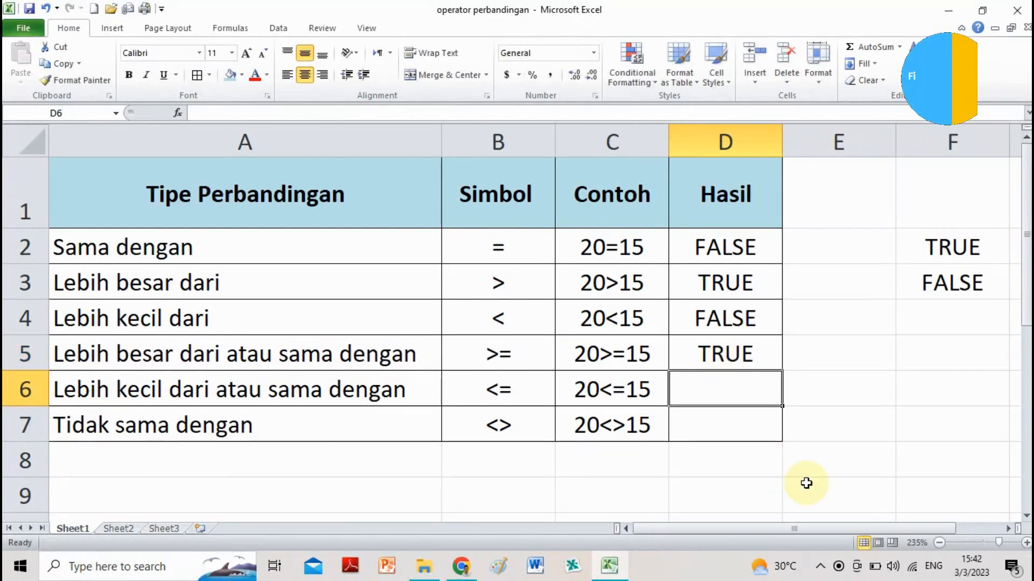
pyautogui.write('=20<=15')
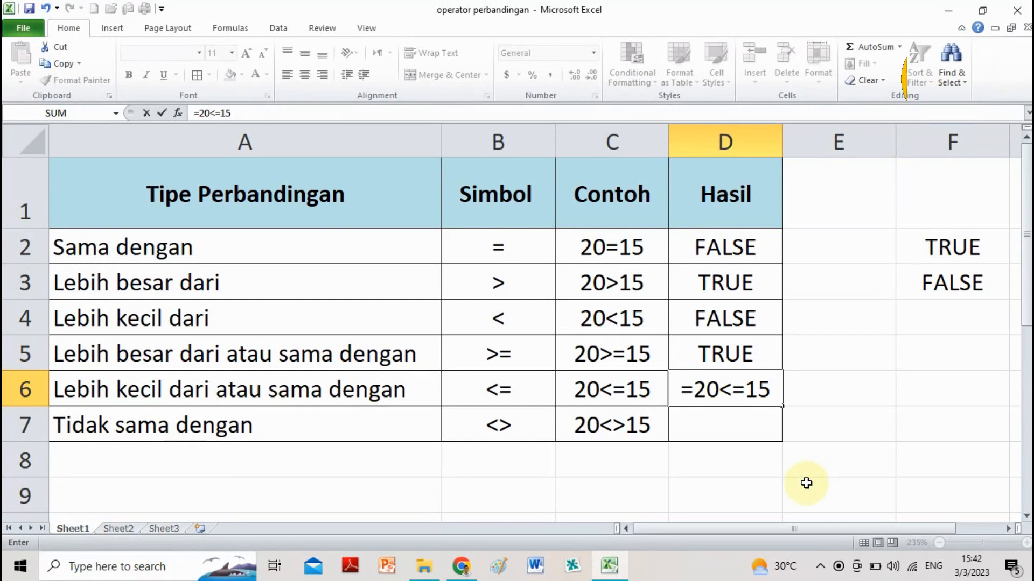
pyautogui.press('Return')
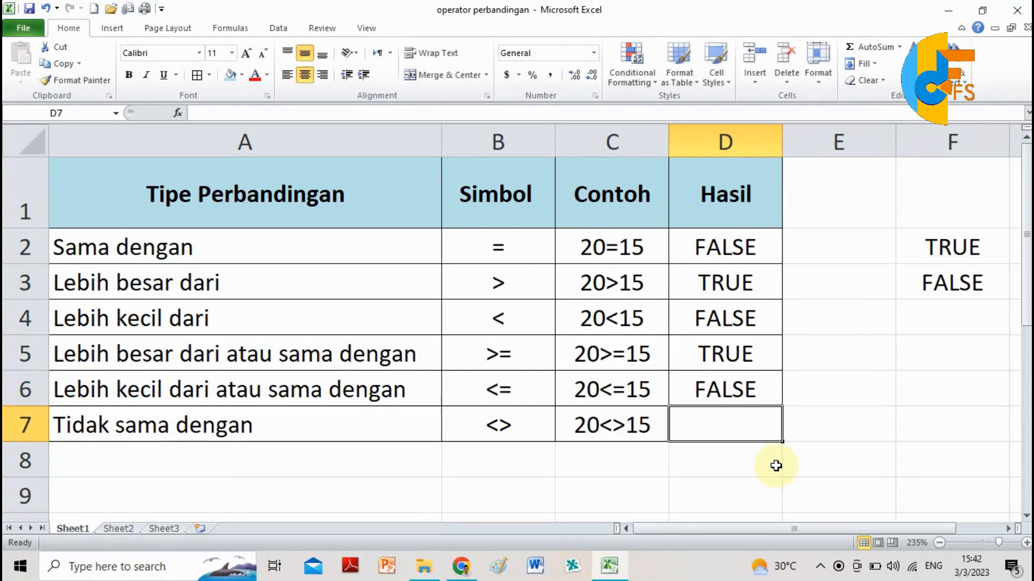
# Step: Enter the not-equal comparison formula =20<>15 in cell D7 and check its result against the example in C7
pyautogui.write('=')
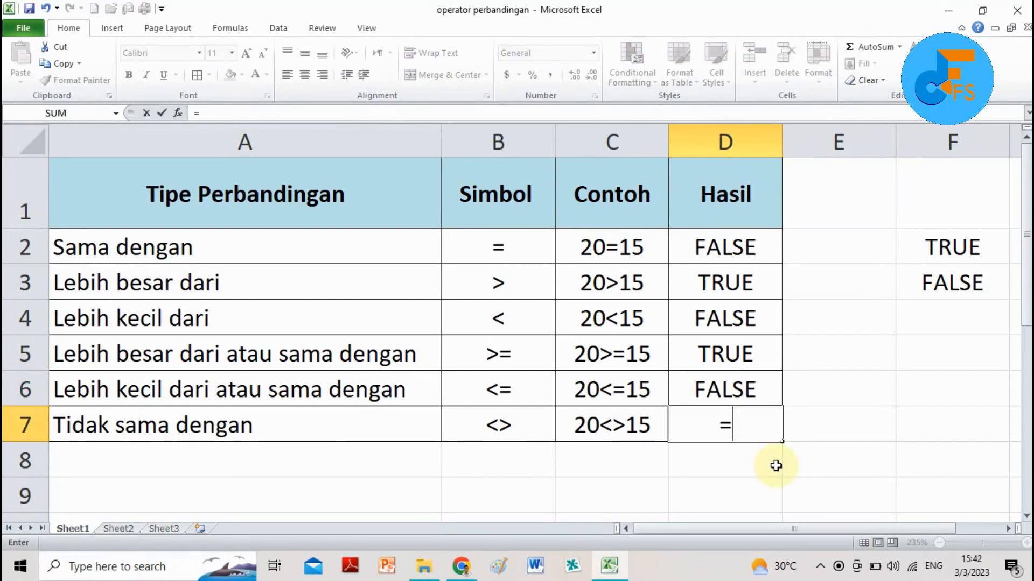
pyautogui.write('20<>')
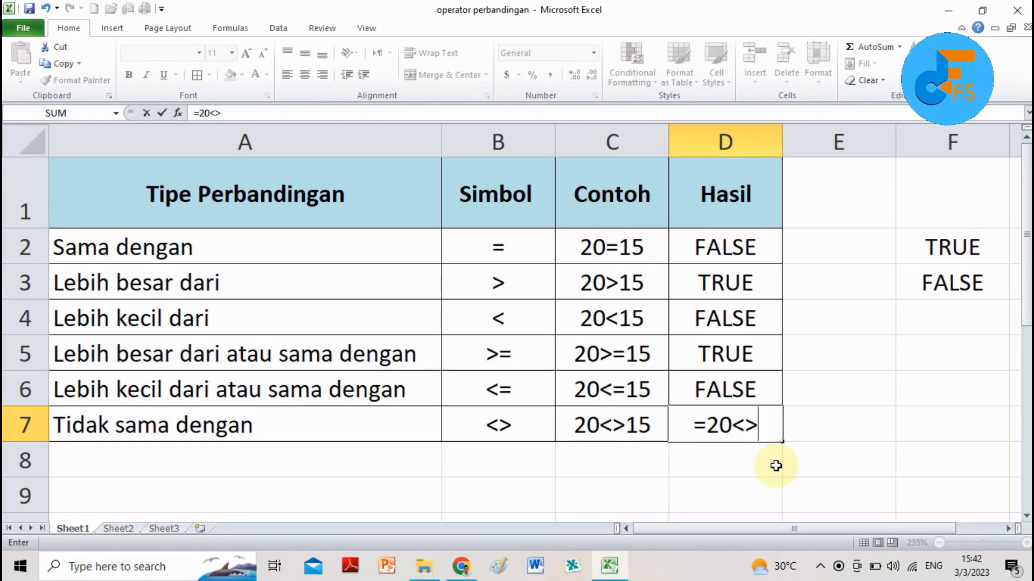
pyautogui.write('15')
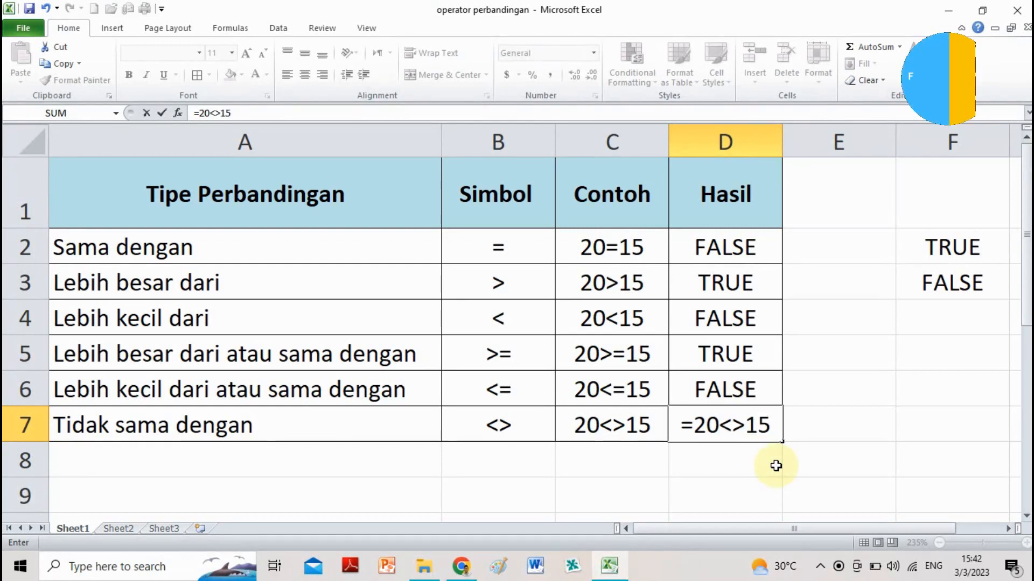
pyautogui.press('Return')
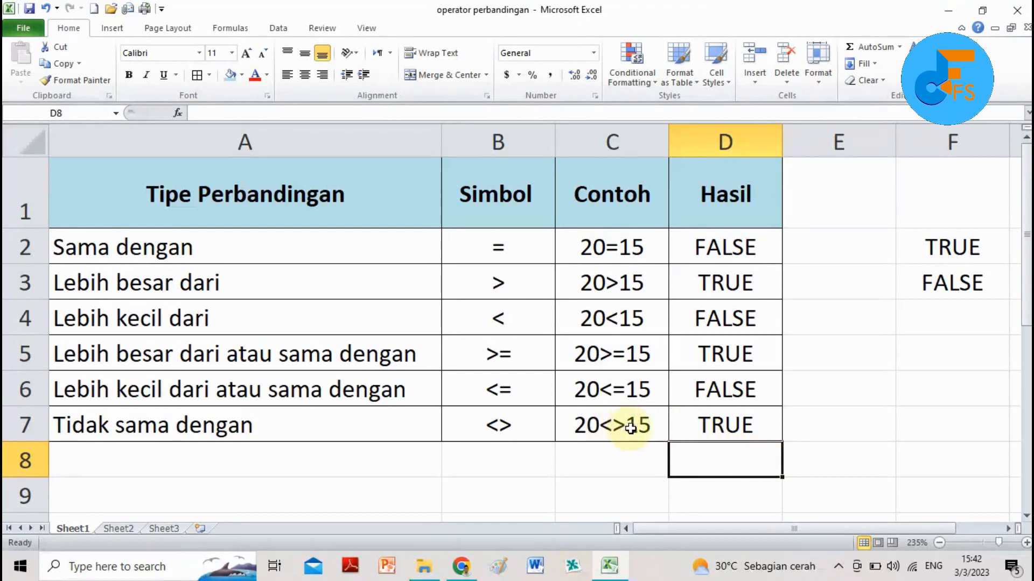
pyautogui.click(699, 423)
pyautogui.click(638, 424)
pyautogui.click(719, 429)
pyautogui.click(791, 426)
pyautogui.click(742, 425)
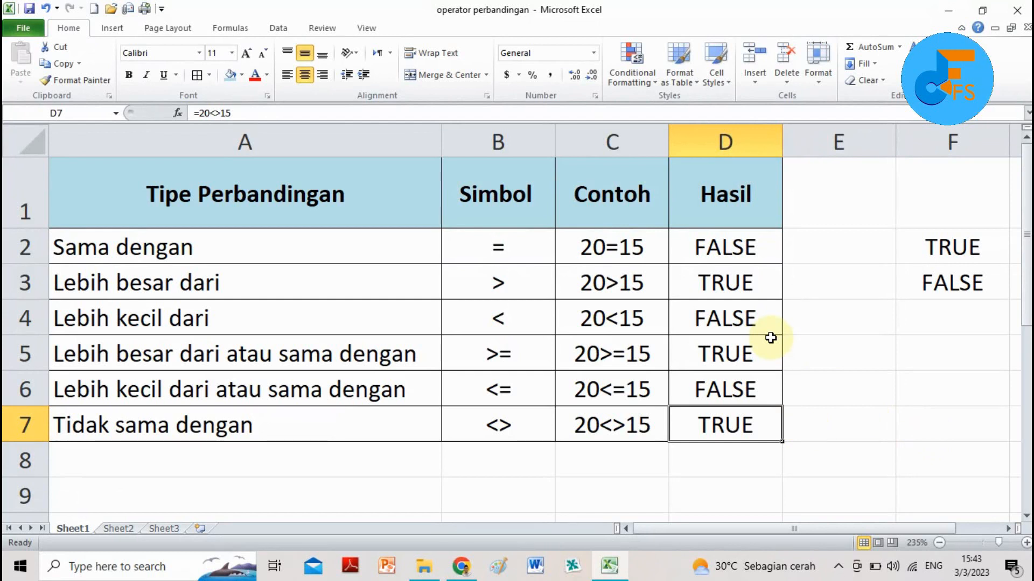
pyautogui.click(910, 357)
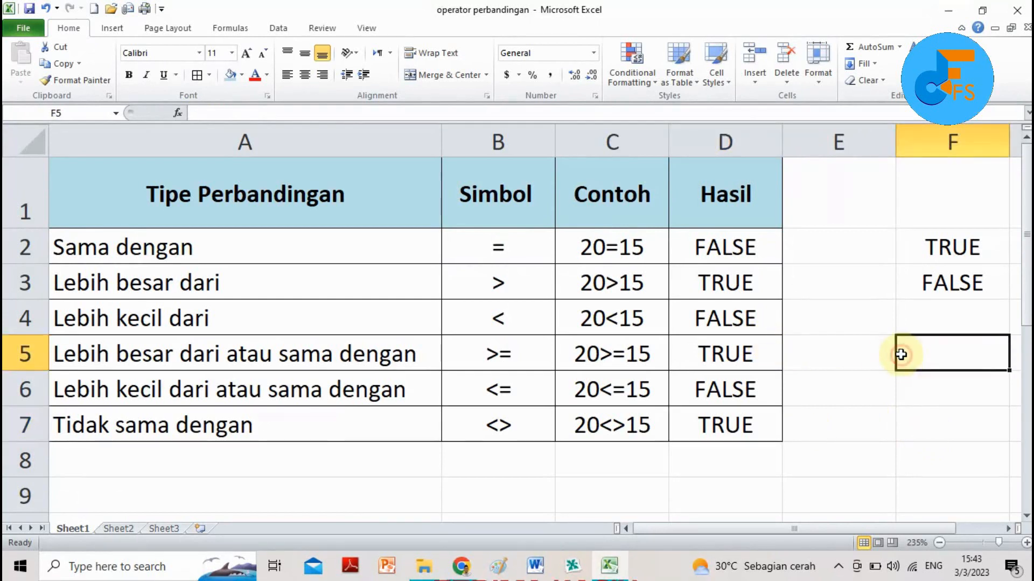
pyautogui.click(861, 348)
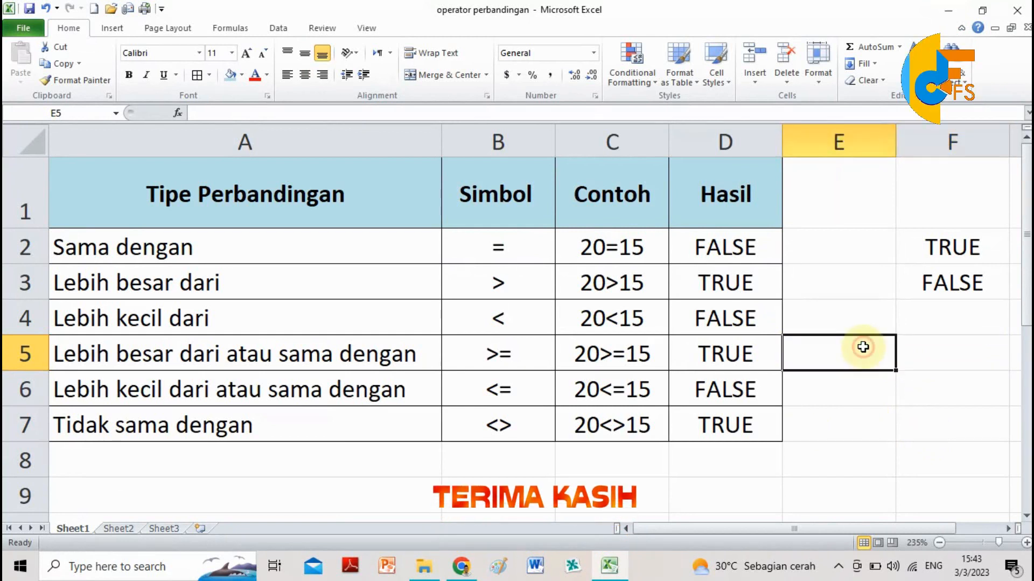
pyautogui.click(940, 362)
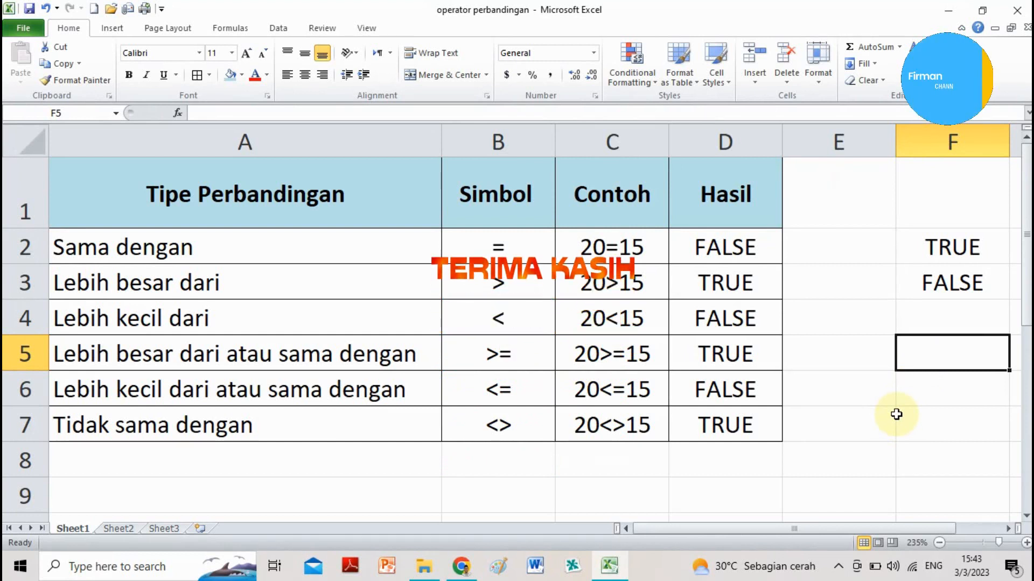
pyautogui.click(941, 473)
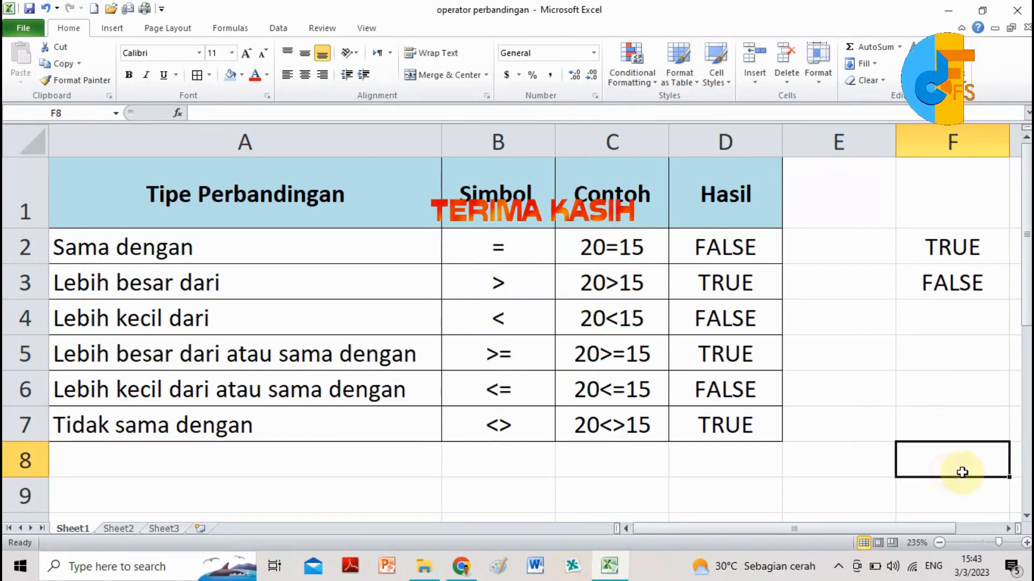
pyautogui.click(1005, 528)
pyautogui.click(626, 528)
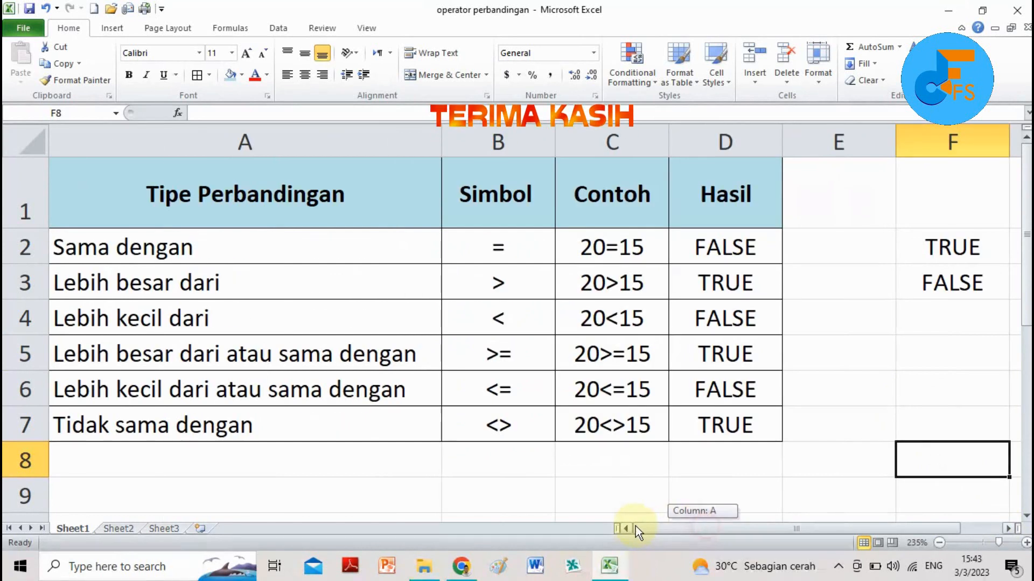
pyautogui.click(885, 375)
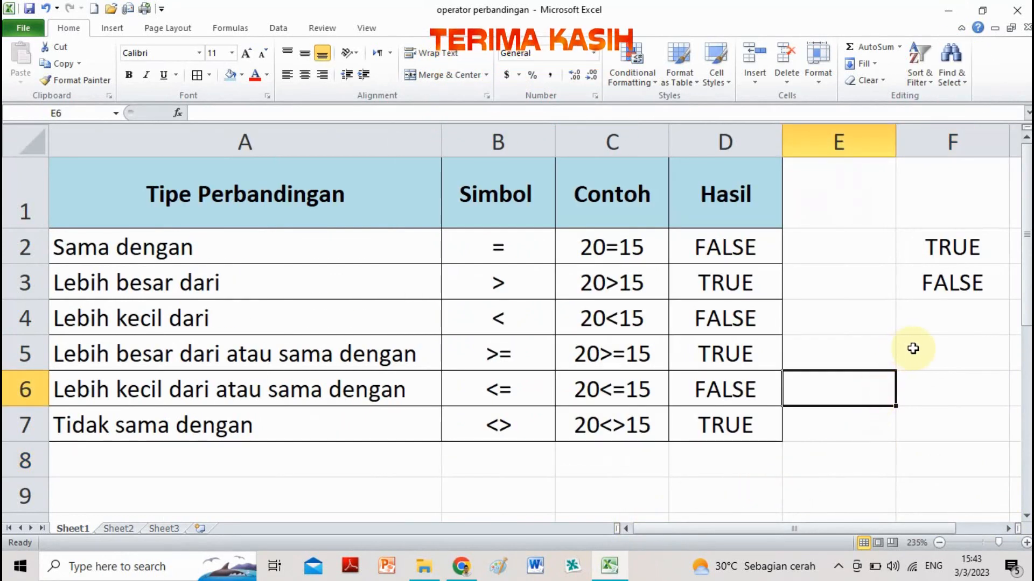
pyautogui.click(885, 325)
pyautogui.click(936, 420)
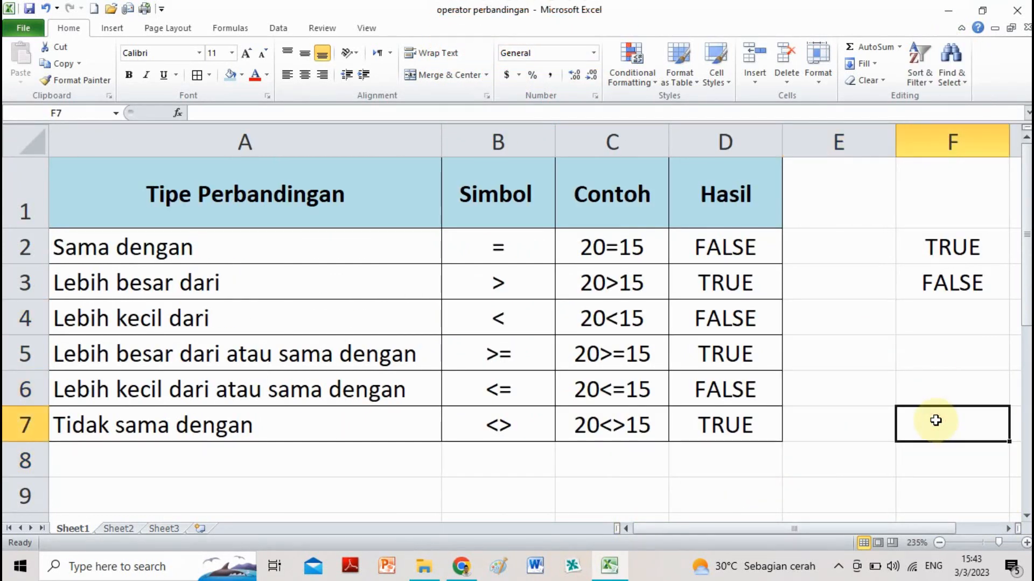